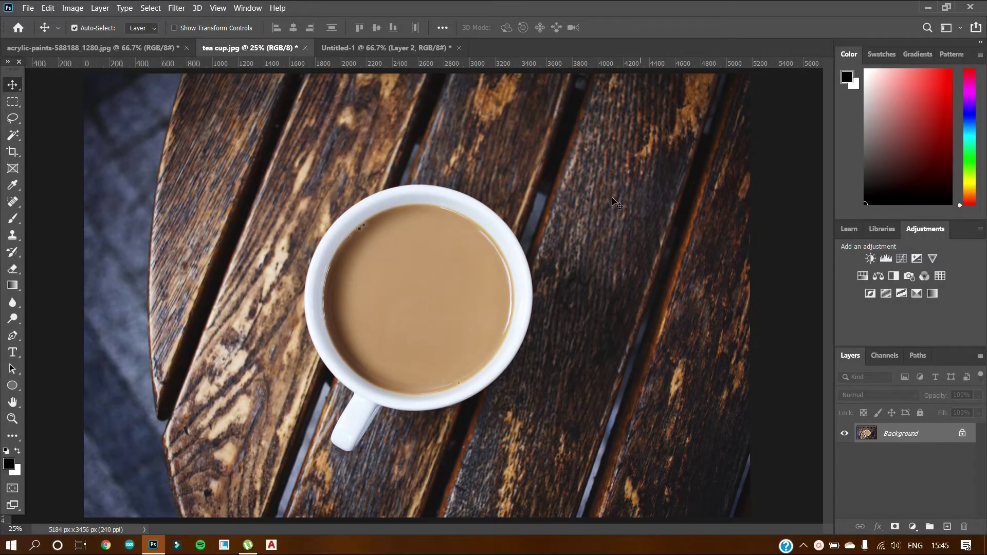
# Look over the acrylic swirl source image and the finished composite of the swirl inside the tea cup.
pyautogui.click(149, 45)
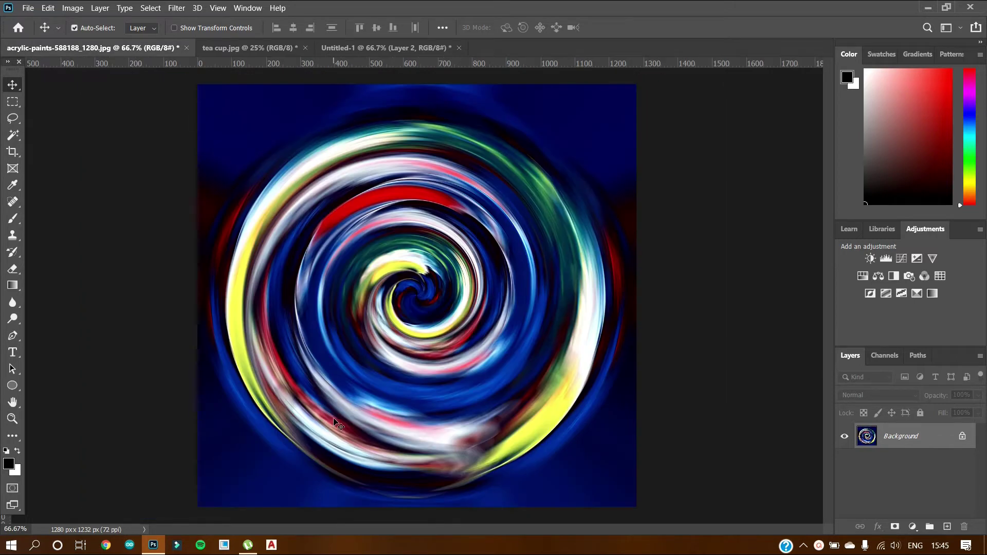
pyautogui.click(403, 51)
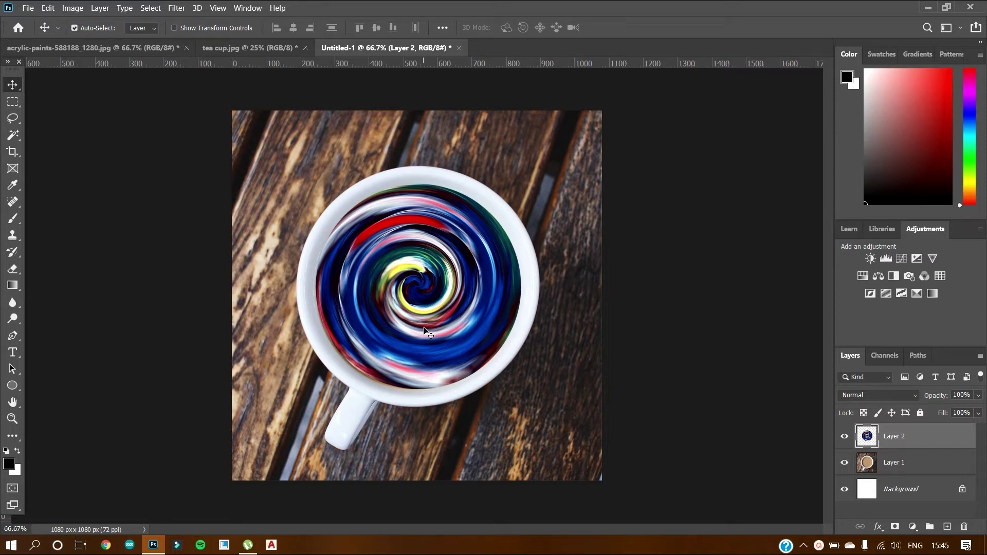
pyautogui.press('ctrl')
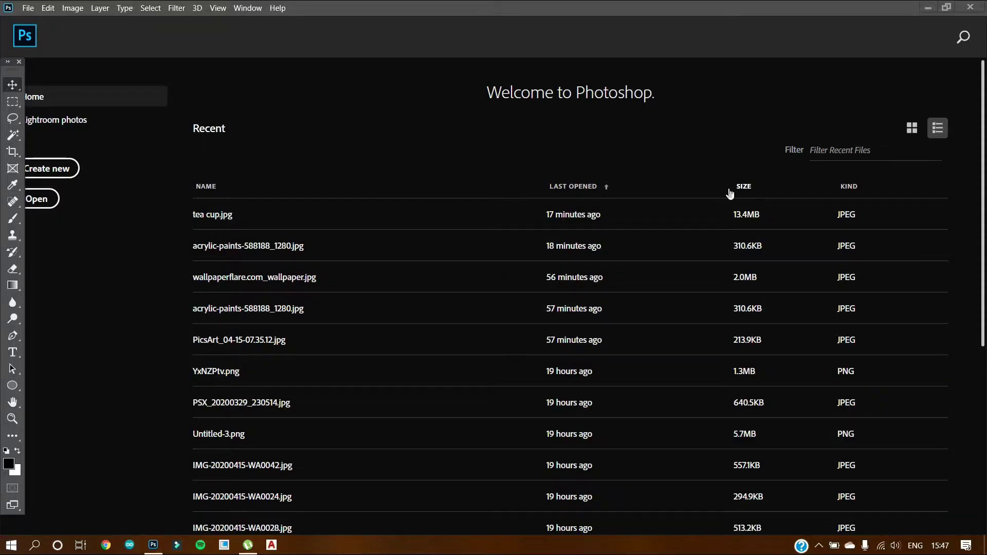
# Open the acrylic-paints-588188_1280 and tea cup images together from the Tutorial 20 folder inside the Desktop's YouTube folder.
pyautogui.click(53, 201)
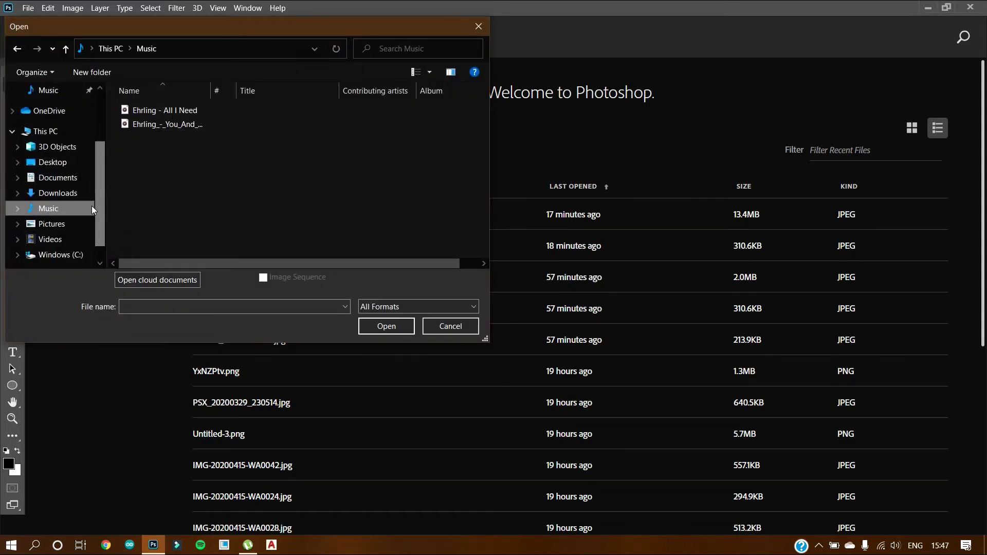
pyautogui.click(70, 168)
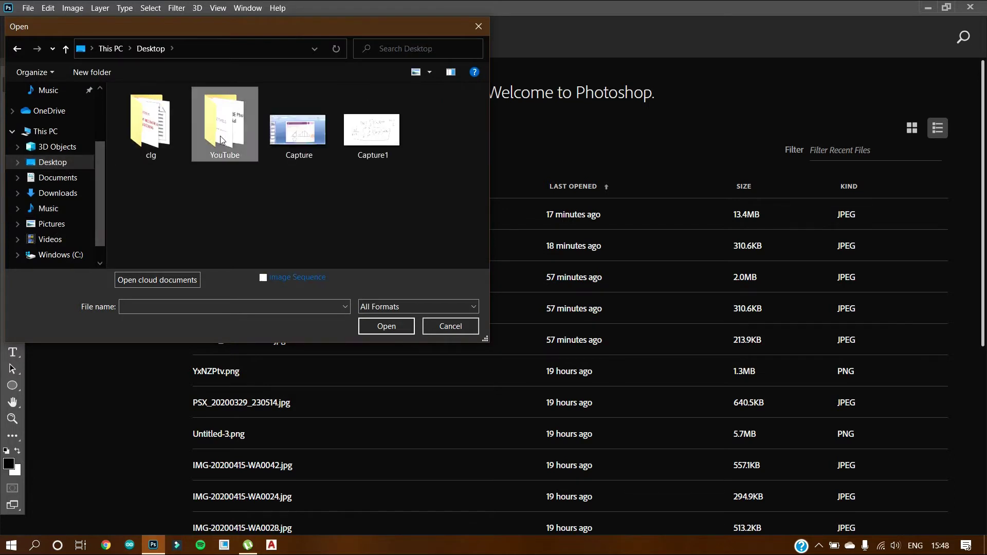
pyautogui.doubleClick(196, 139)
pyautogui.doubleClick(154, 149)
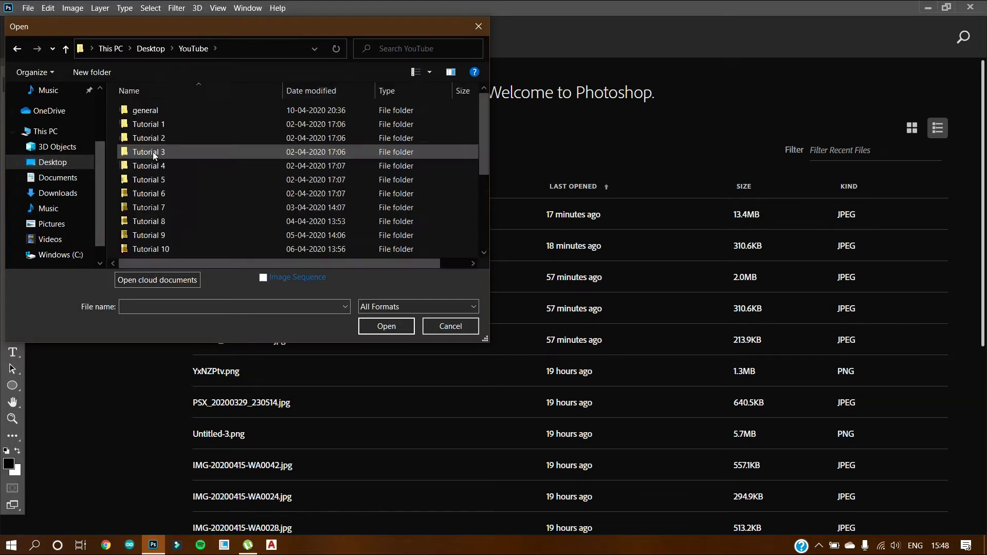
pyautogui.scroll(-3, 209, 213)
pyautogui.doubleClick(216, 250)
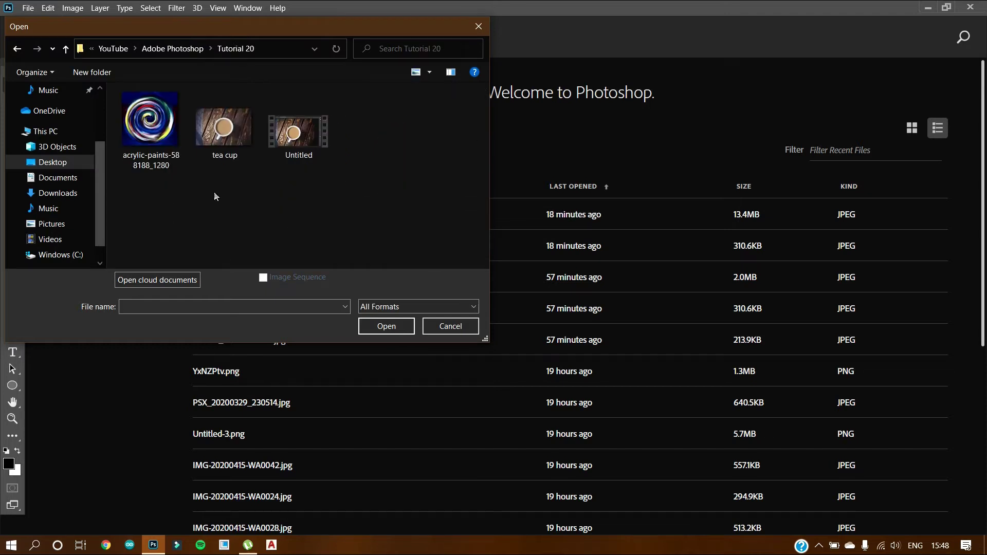
pyautogui.click(174, 138)
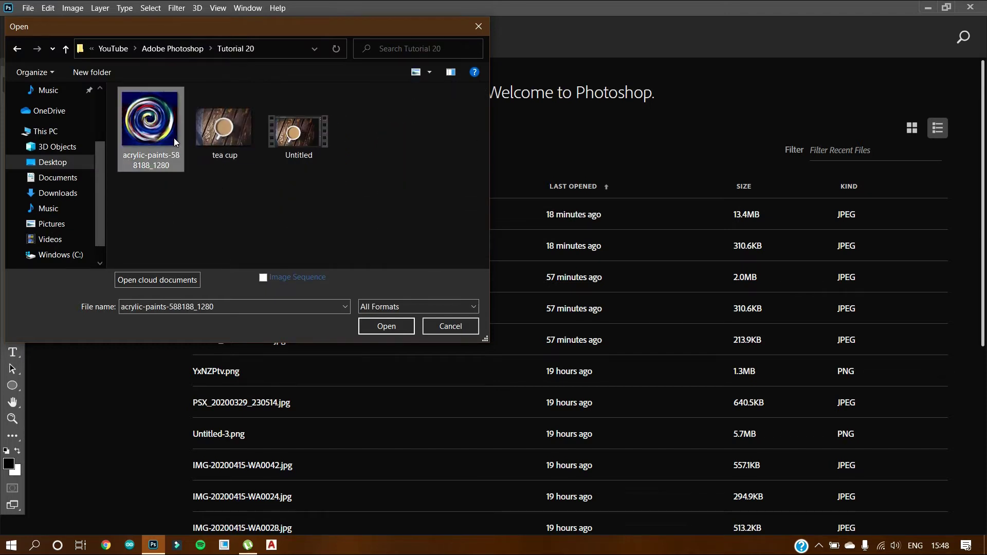
pyautogui.keyDown('ctrl'); pyautogui.click(240, 146); pyautogui.keyUp('ctrl')
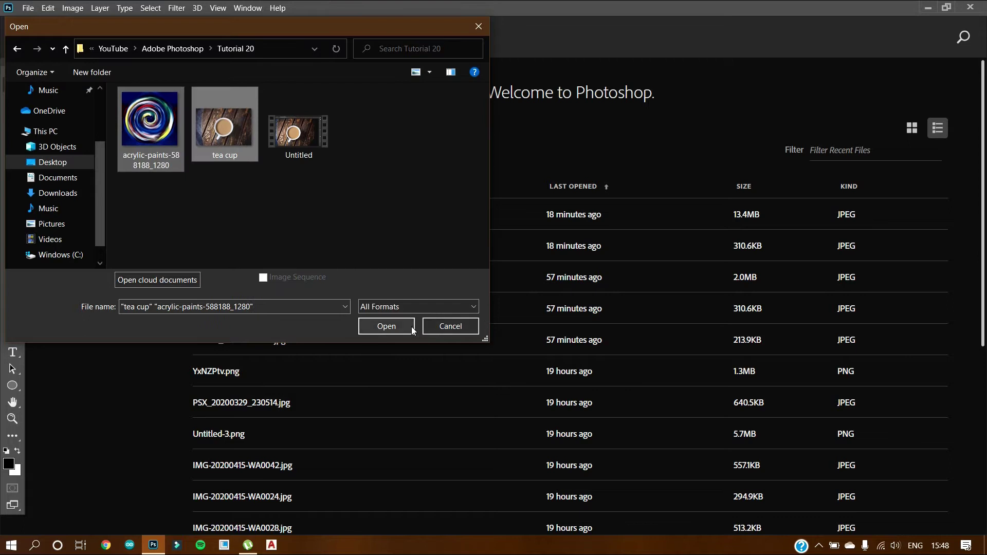
pyautogui.click(386, 326)
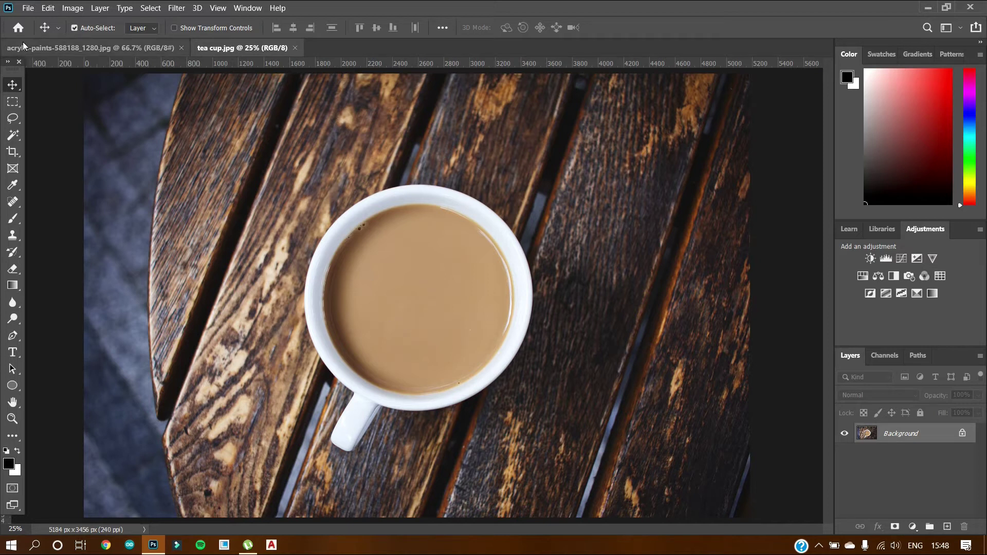
# In tea cup.jpg, make a square rectangular marquee selection about 2400 px wide around the whole cup and its handle.
pyautogui.click(10, 52)
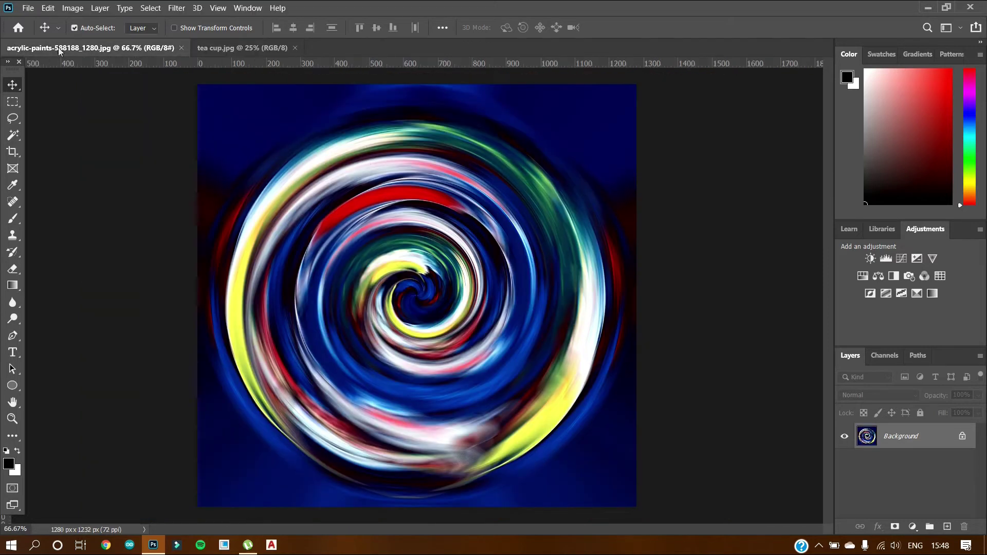
pyautogui.click(255, 49)
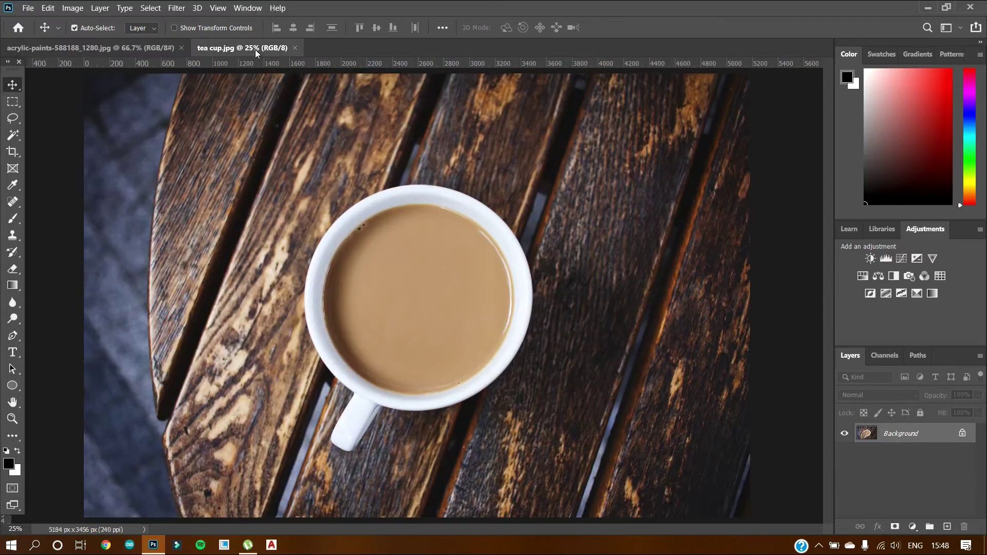
pyautogui.click(16, 104)
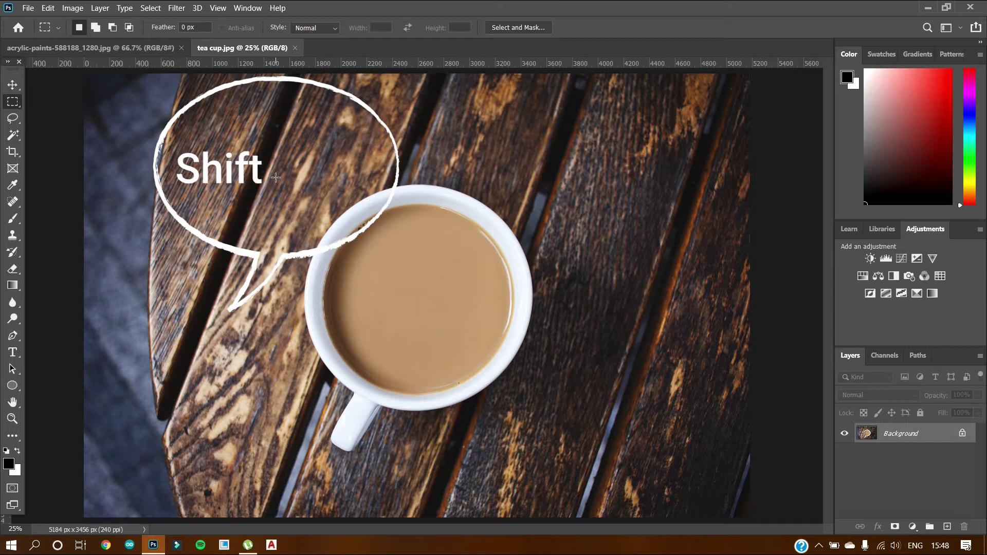
pyautogui.moveTo(268, 166); pyautogui.dragTo(725, 476)
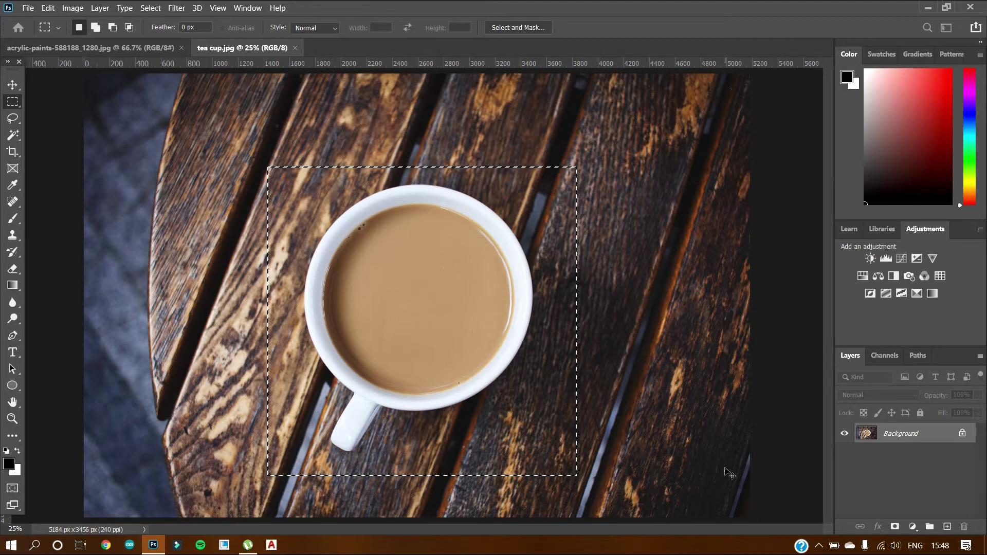
# Start a new document from the Photo presets with 1080 for width and height, and switch its units to pixels.
pyautogui.hotkey('ctrl', 'n')
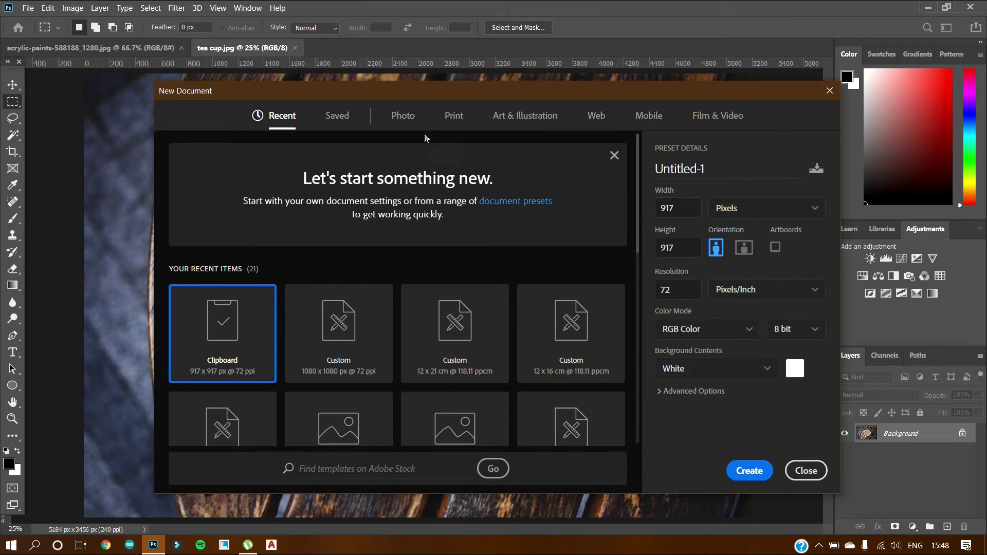
pyautogui.click(402, 117)
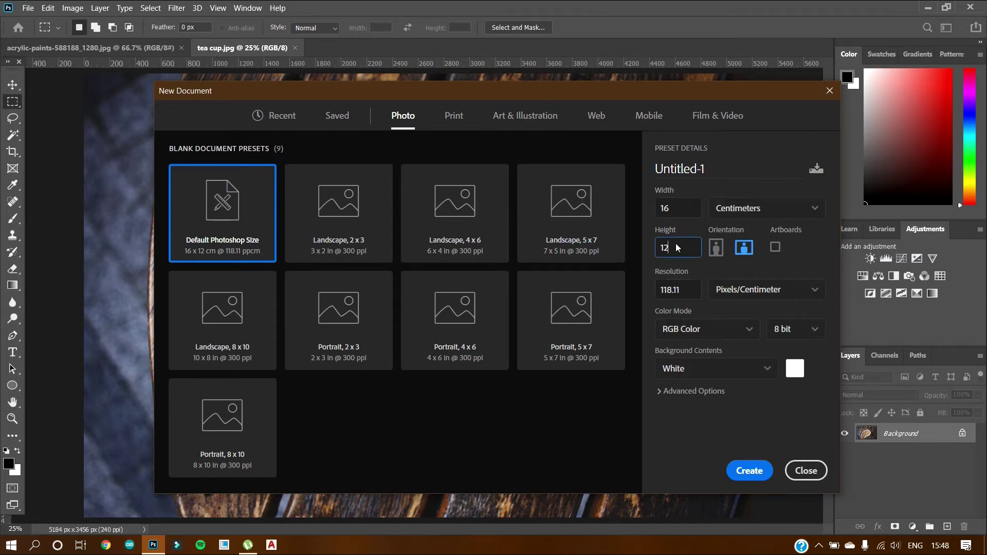
pyautogui.doubleClick(677, 247)
pyautogui.write('1')
pyautogui.doubleClick(680, 208)
pyautogui.write('1080')
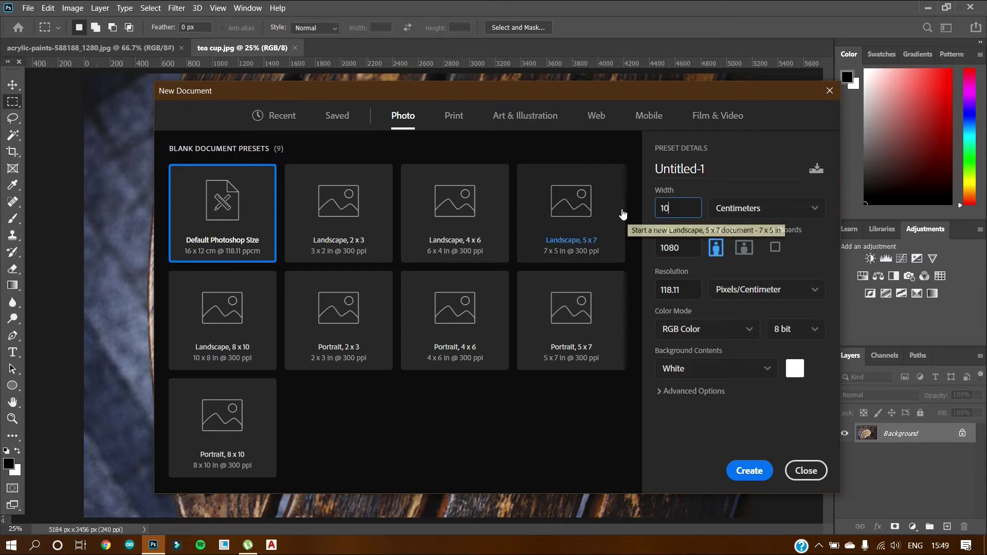
pyautogui.click(749, 203)
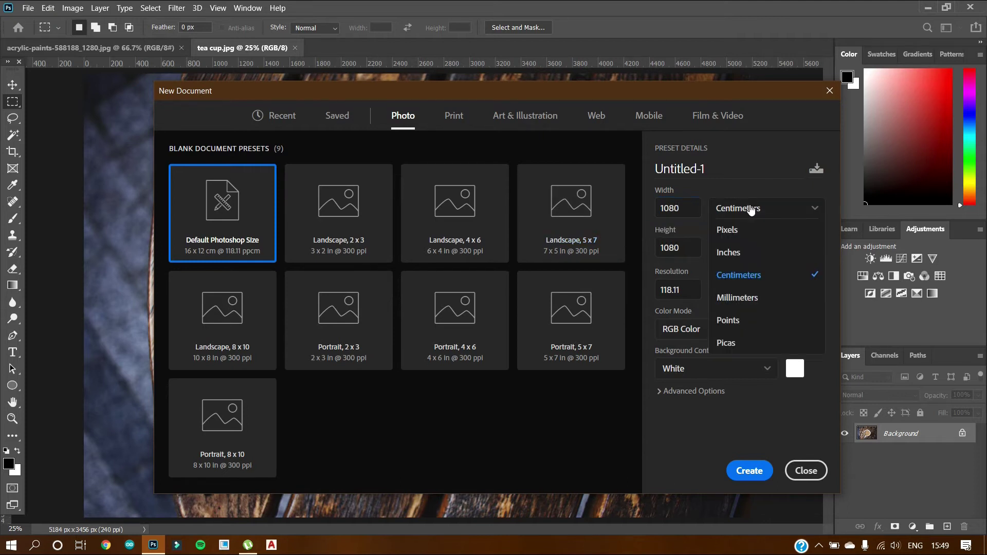
pyautogui.click(758, 231)
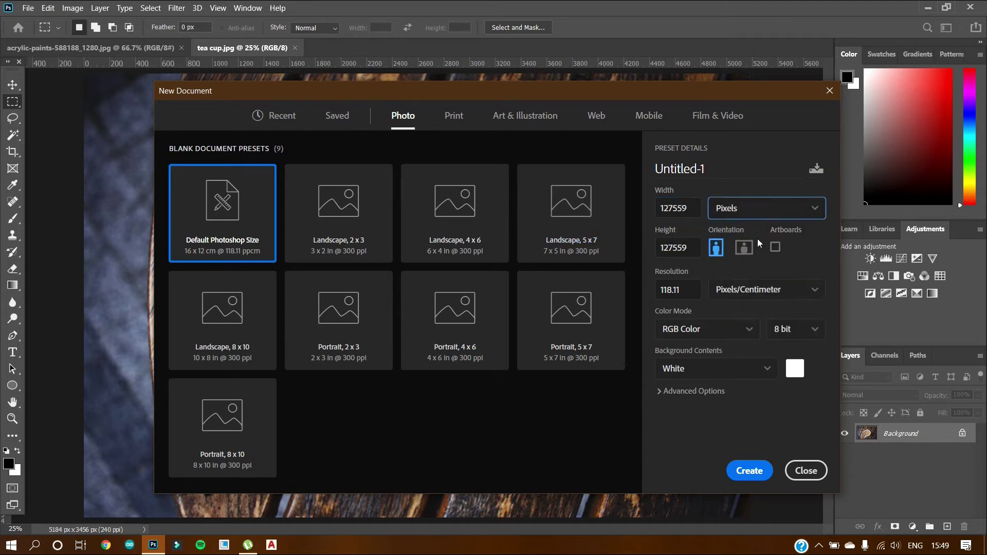
# Set the new document's width and height to 1080 pixels each and create it.
pyautogui.doubleClick(695, 209)
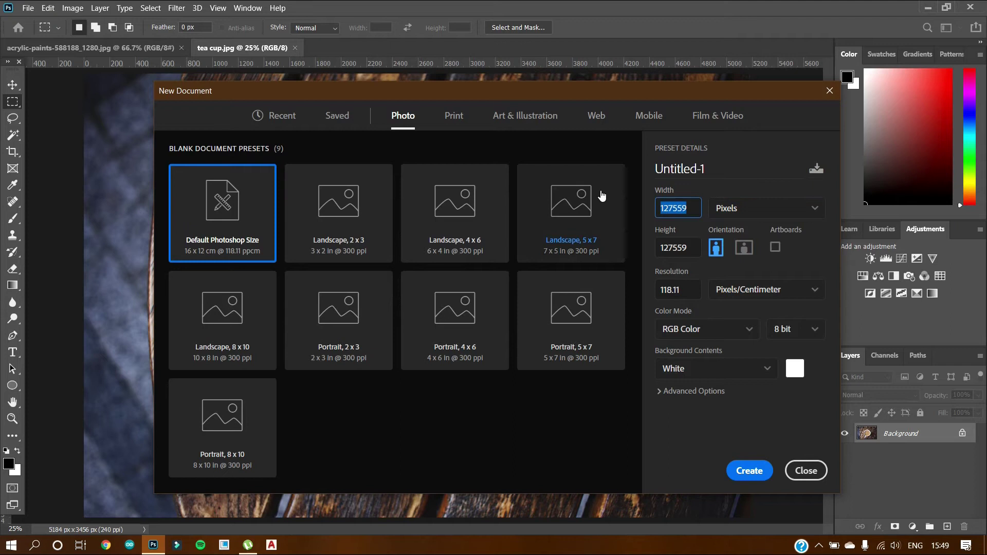
pyautogui.write('1080')
pyautogui.press('Tab')
pyautogui.write('1080')
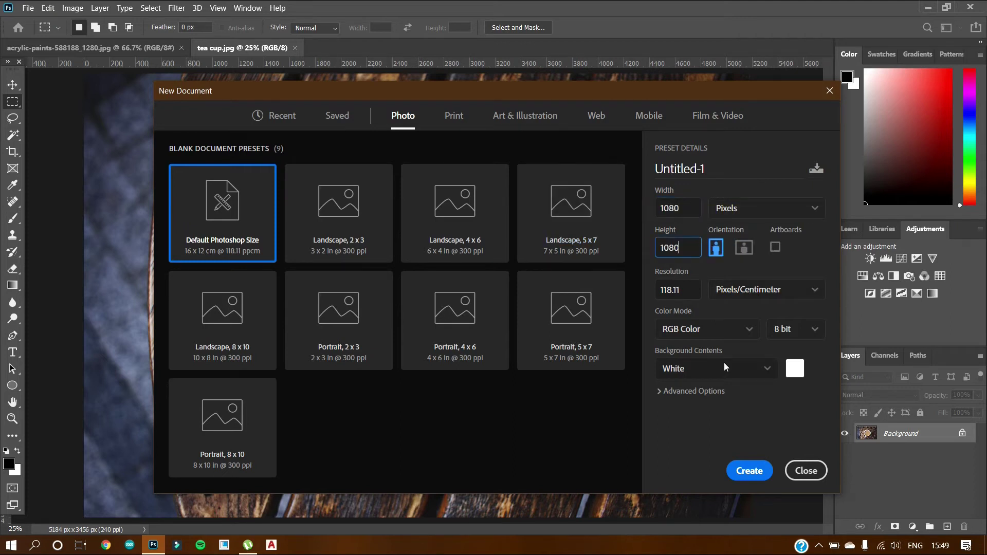
pyautogui.click(757, 471)
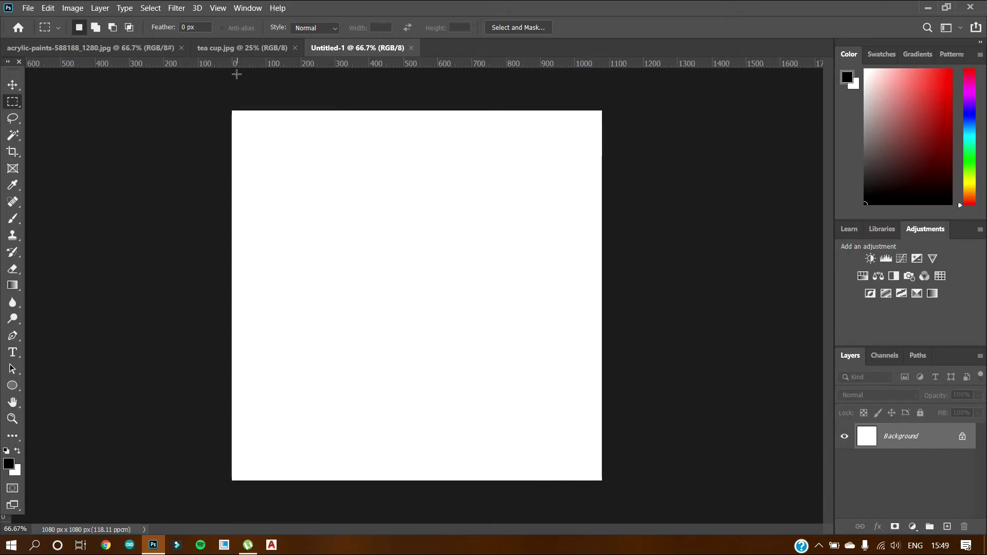
# Copy the selected cup area from tea cup.jpg and paste it into the new Untitled-1 document.
pyautogui.click(243, 48)
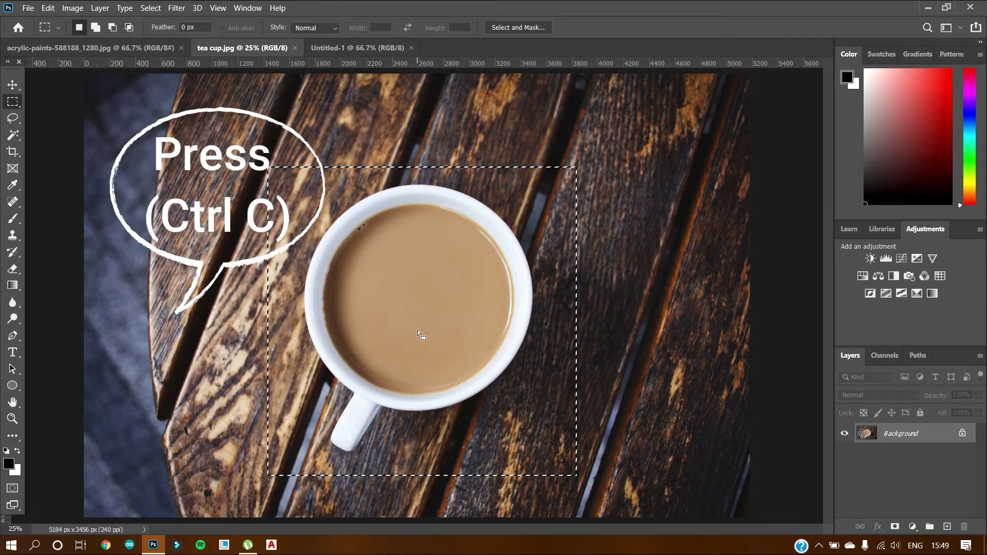
pyautogui.hotkey('ctrl', 'c')
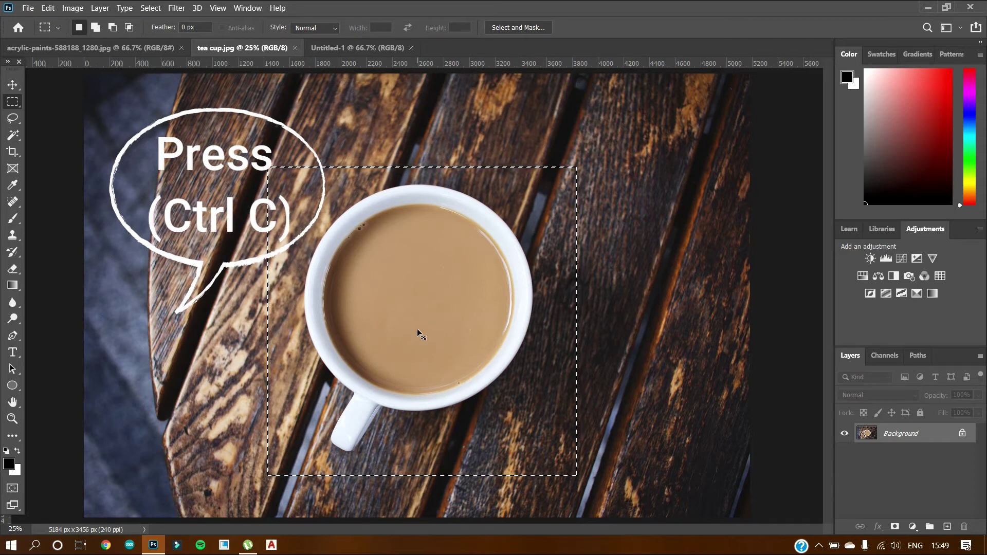
pyautogui.click(386, 46)
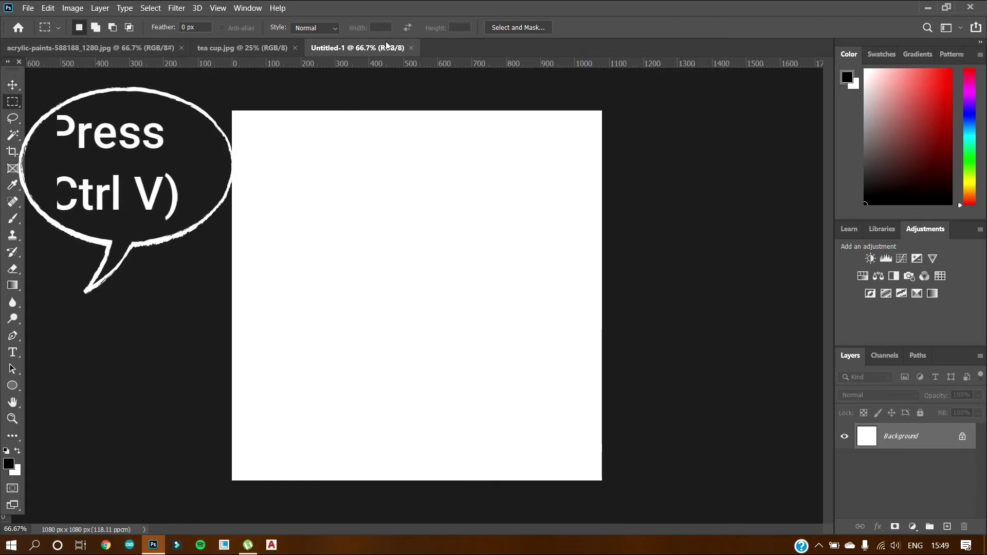
pyautogui.hotkey('ctrl', 'v')
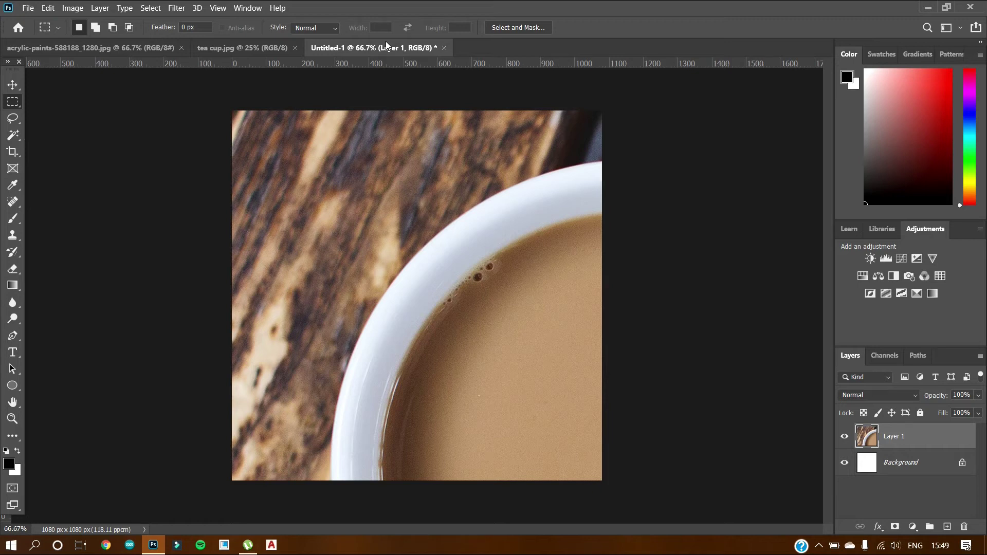
# Scale the pasted cup layer down to about 44.7% and position it over the square canvas with Free Transform.
pyautogui.hotkey('ctrl', 't')
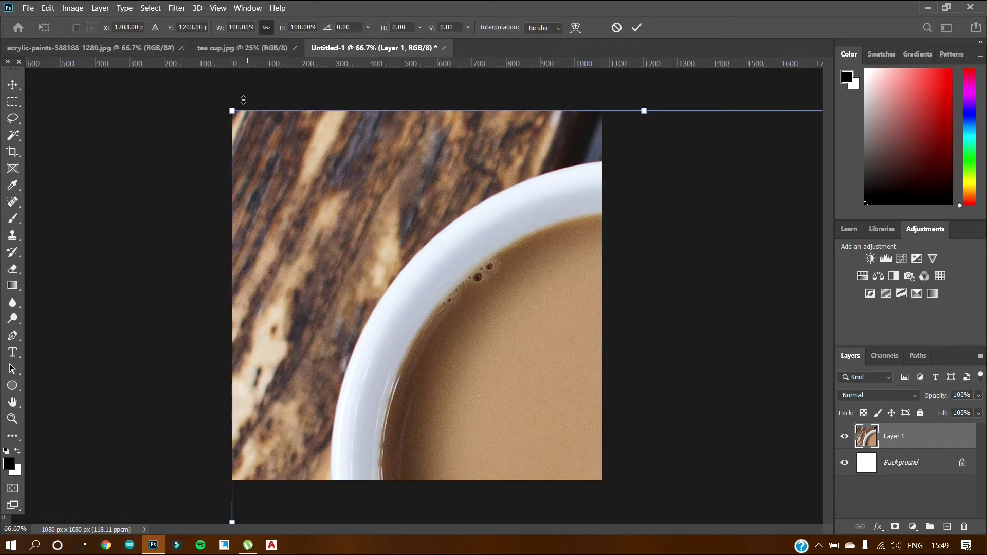
pyautogui.moveTo(232, 112); pyautogui.dragTo(280, 156)
pyautogui.moveTo(231, 112); pyautogui.dragTo(480, 359)
pyautogui.moveTo(521, 422); pyautogui.dragTo(313, 212)
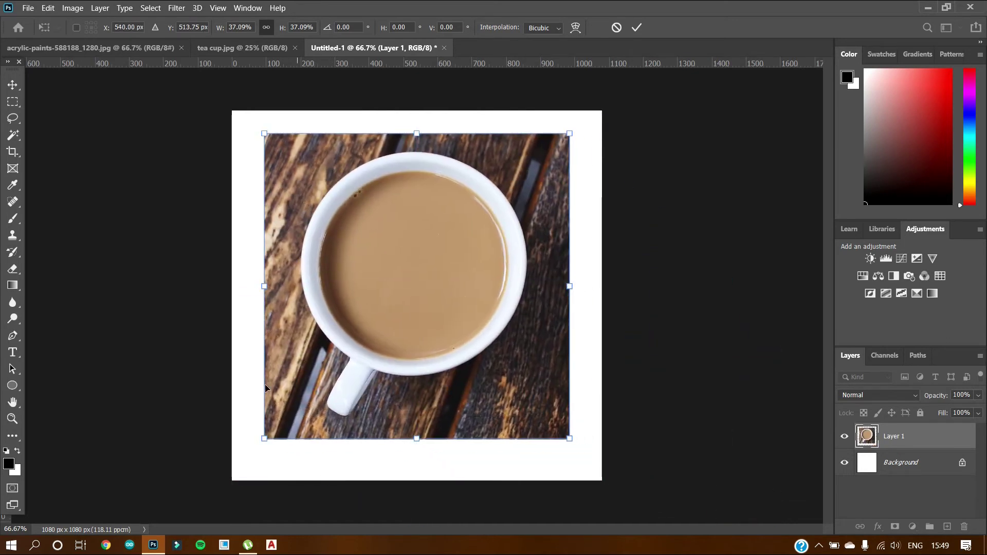
pyautogui.moveTo(264, 438); pyautogui.dragTo(204, 481)
pyautogui.moveTo(357, 317); pyautogui.dragTo(388, 303)
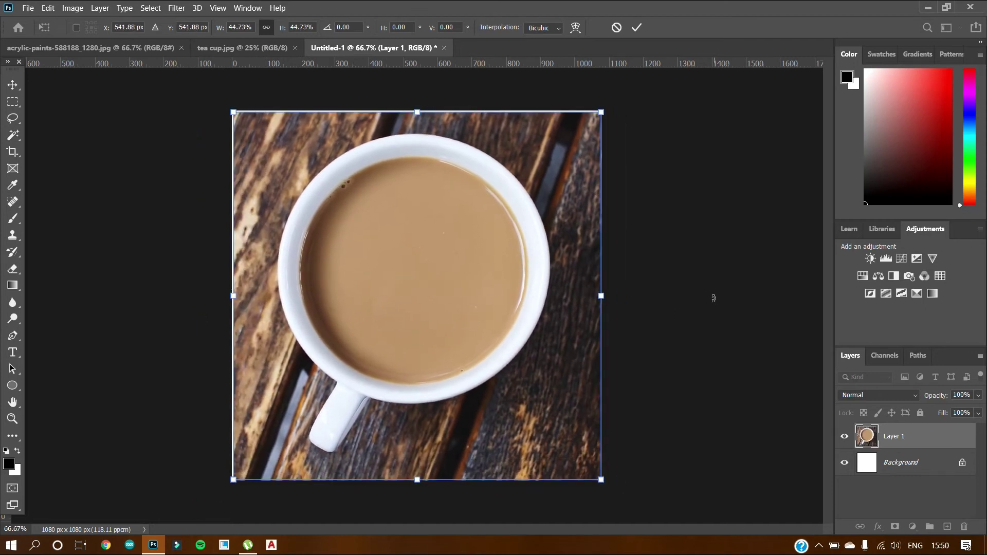
pyautogui.press('Return')
# Enlarge the cup layer to about 100.56% with Free Transform so it reaches the canvas's upper-left edges.
pyautogui.hotkey('ctrl', 't')
pyautogui.moveTo(234, 113); pyautogui.dragTo(231, 111)
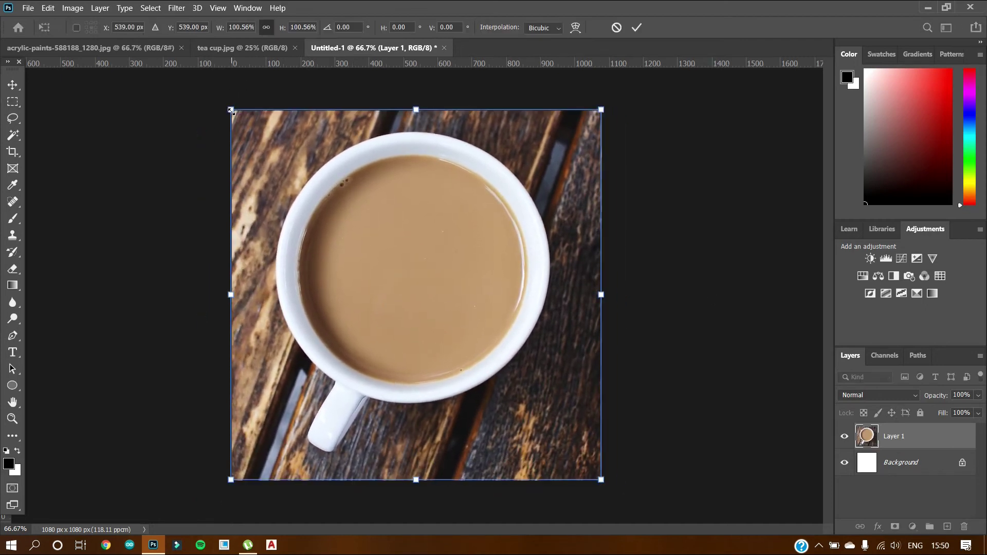
pyautogui.press('Return')
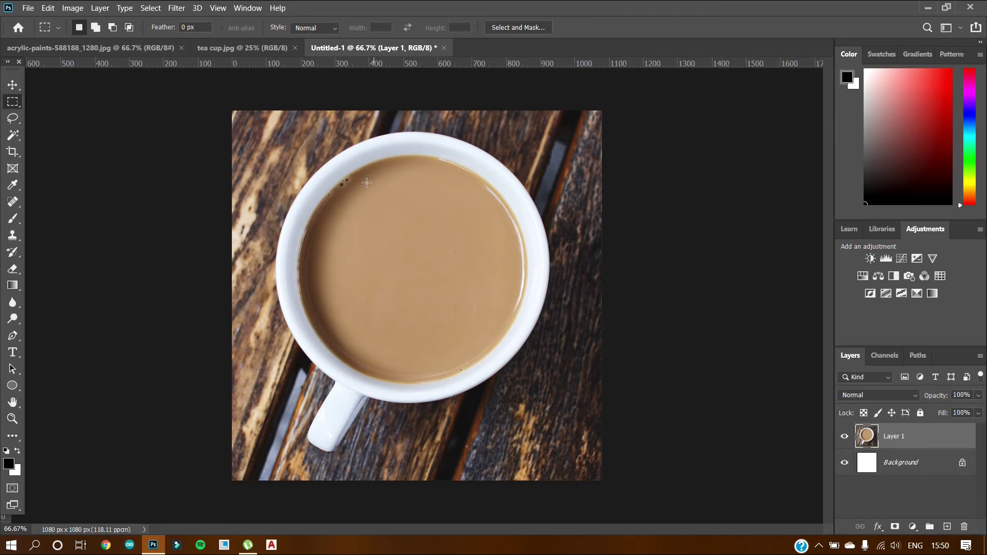
# In the acrylic-paints image, make a circular selection about 780 px across around the swirl's centre with the Elliptical Marquee tool.
pyautogui.click(132, 51)
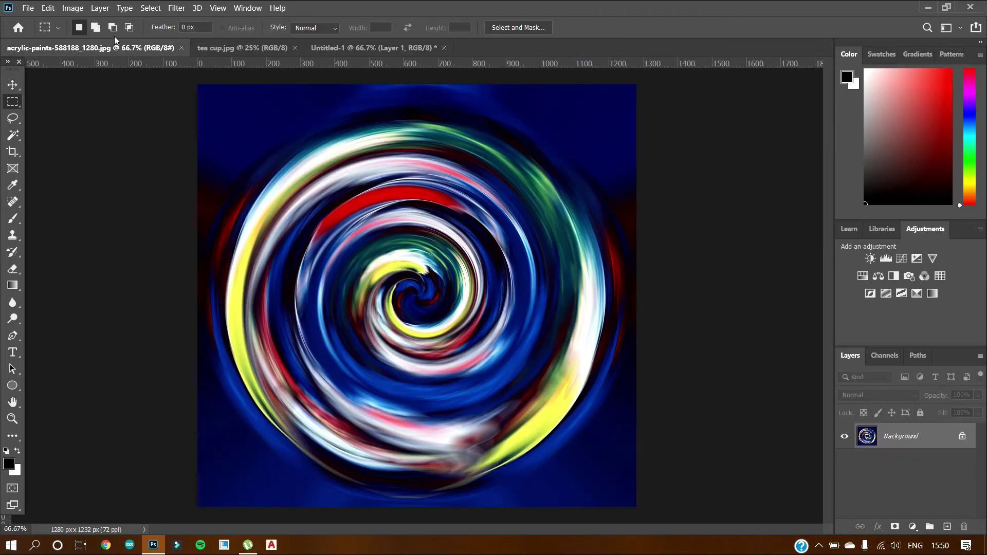
pyautogui.rightClick(15, 107)
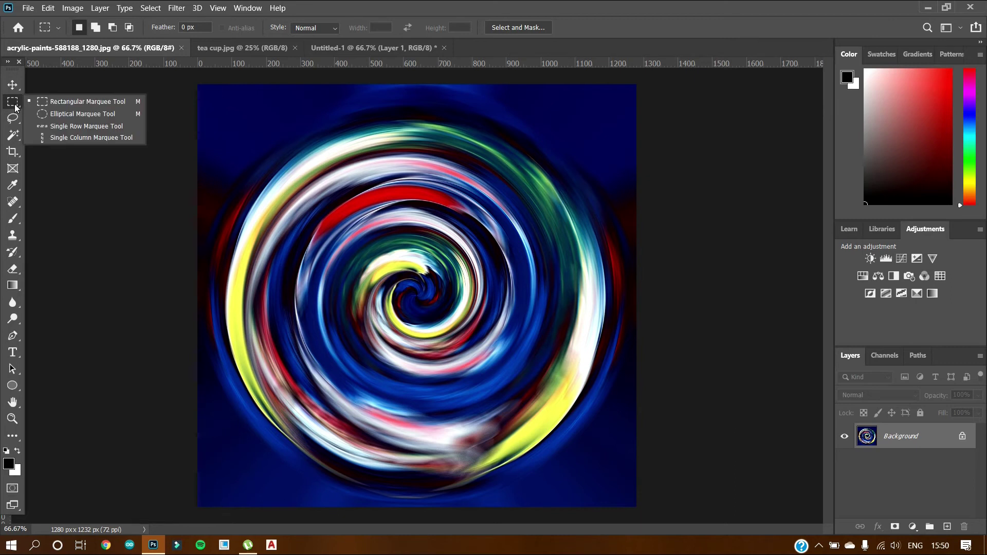
pyautogui.click(47, 115)
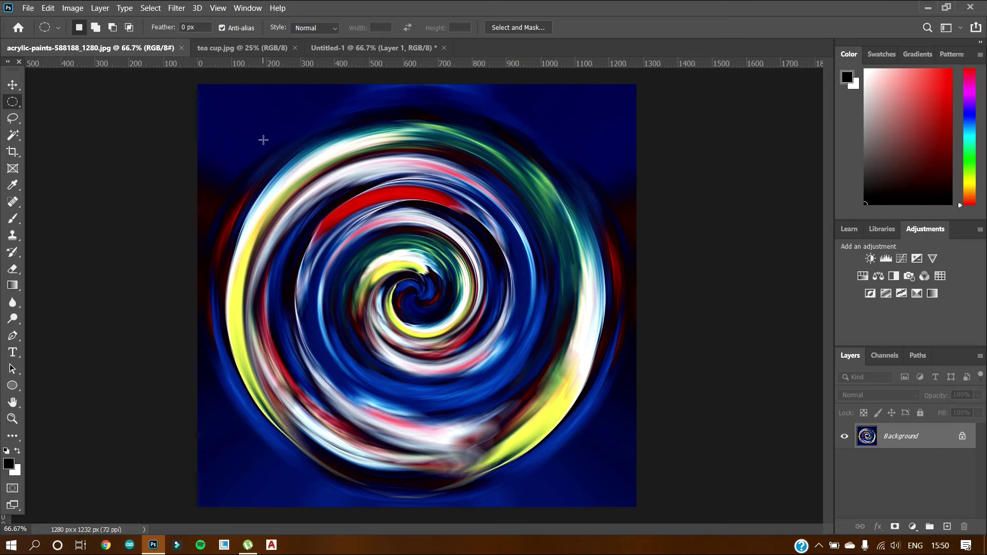
pyautogui.moveTo(262, 139); pyautogui.dragTo(531, 412)
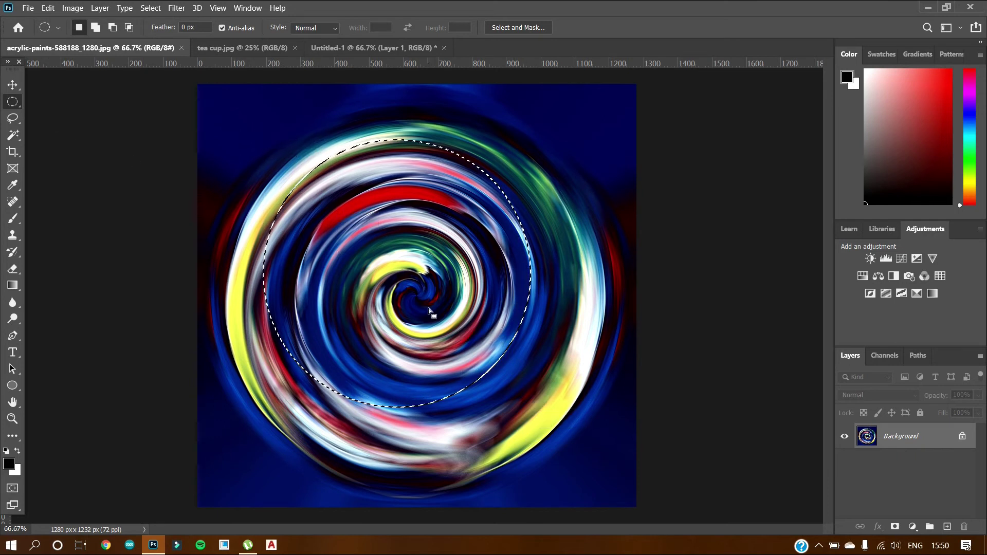
# Centre the circular selection on the paint swirl, copy it and paste it into the Untitled-1 document above the cup.
pyautogui.moveTo(415, 283); pyautogui.dragTo(426, 310)
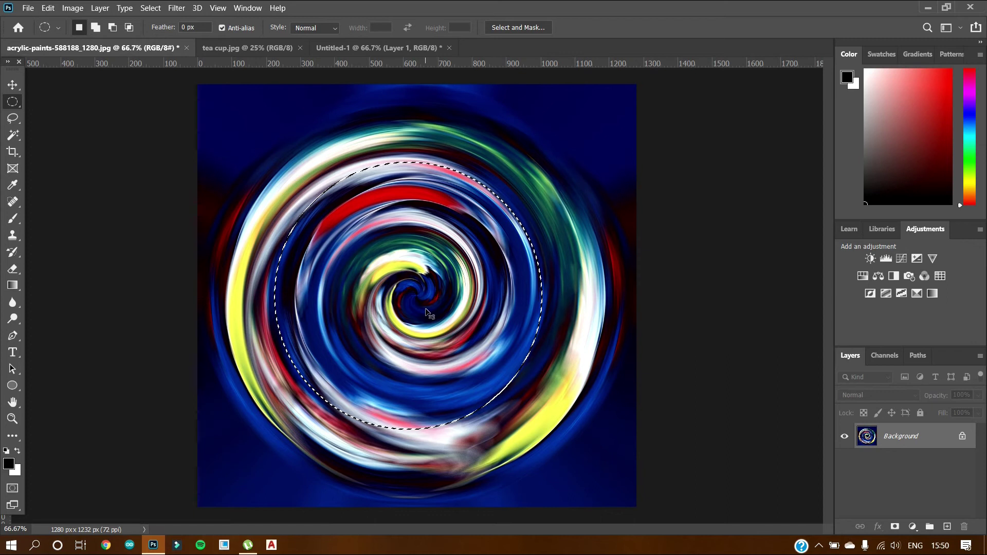
pyautogui.click(415, 45)
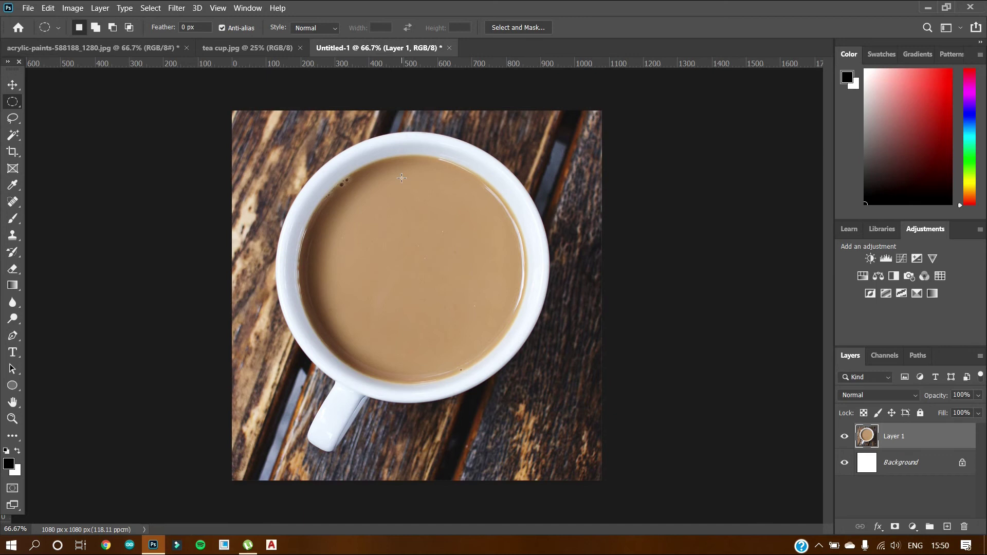
pyautogui.hotkey('ctrl', 'v')
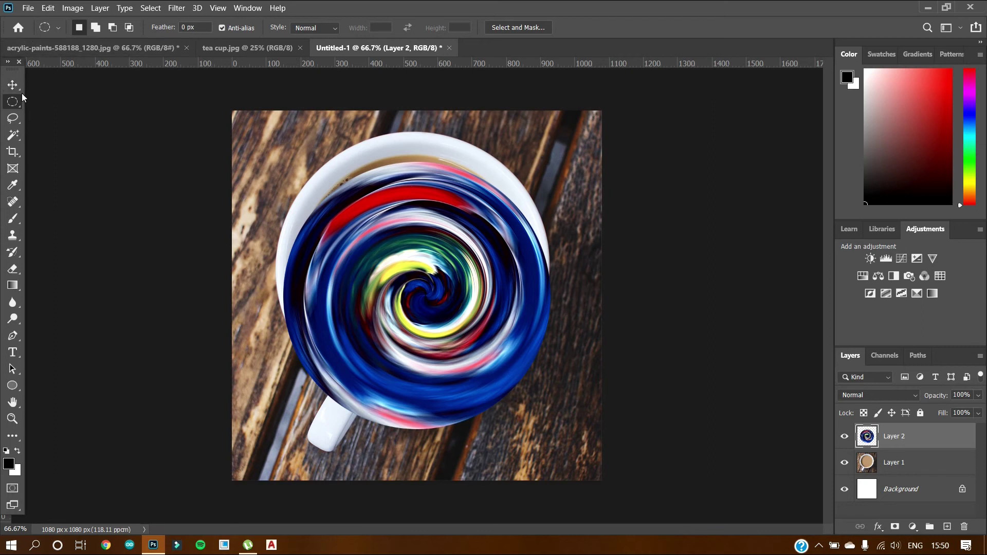
# Scale the pasted swirl to about 87.69% with Free Transform and position it over the tea inside the cup's rim.
pyautogui.hotkey('ctrl', 't')
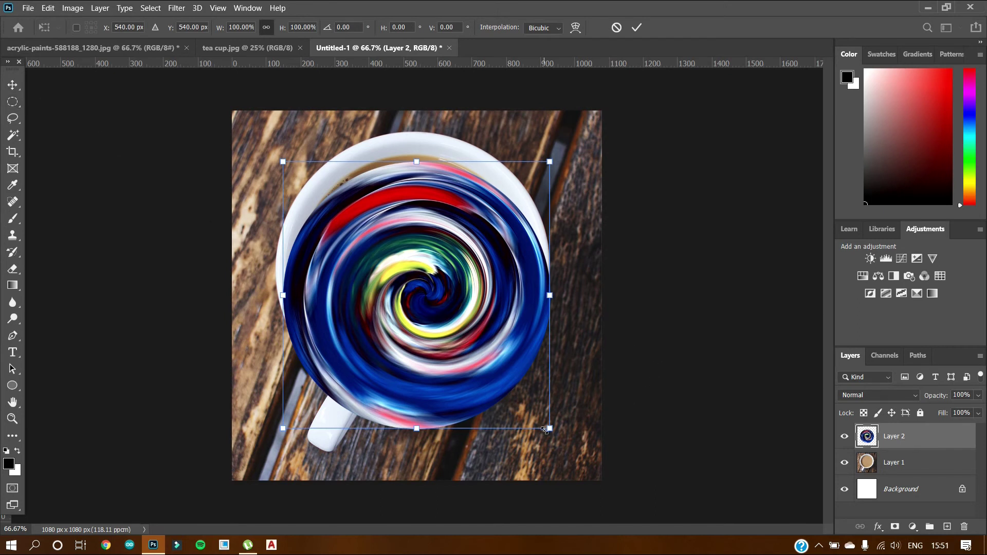
pyautogui.moveTo(549, 430); pyautogui.dragTo(525, 404)
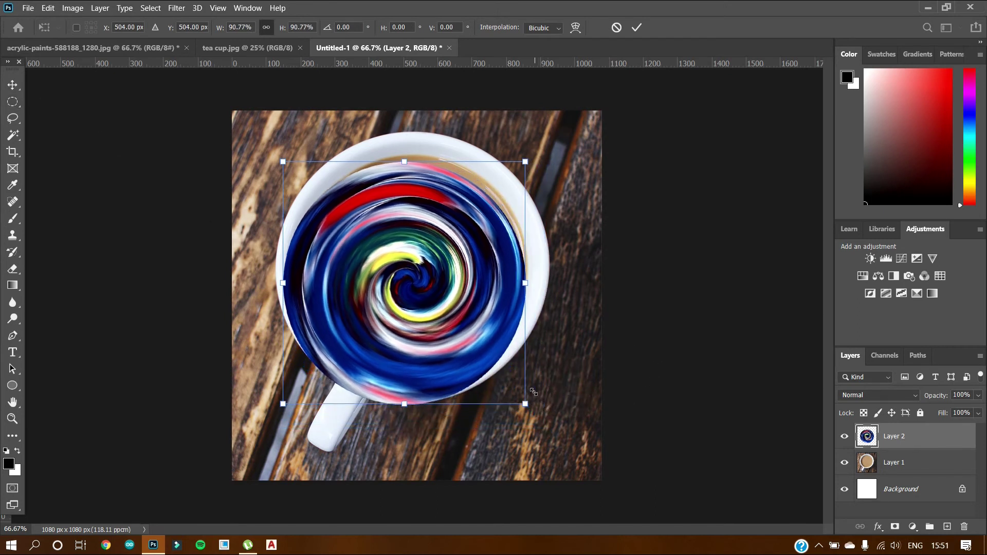
pyautogui.moveTo(426, 301); pyautogui.dragTo(432, 286)
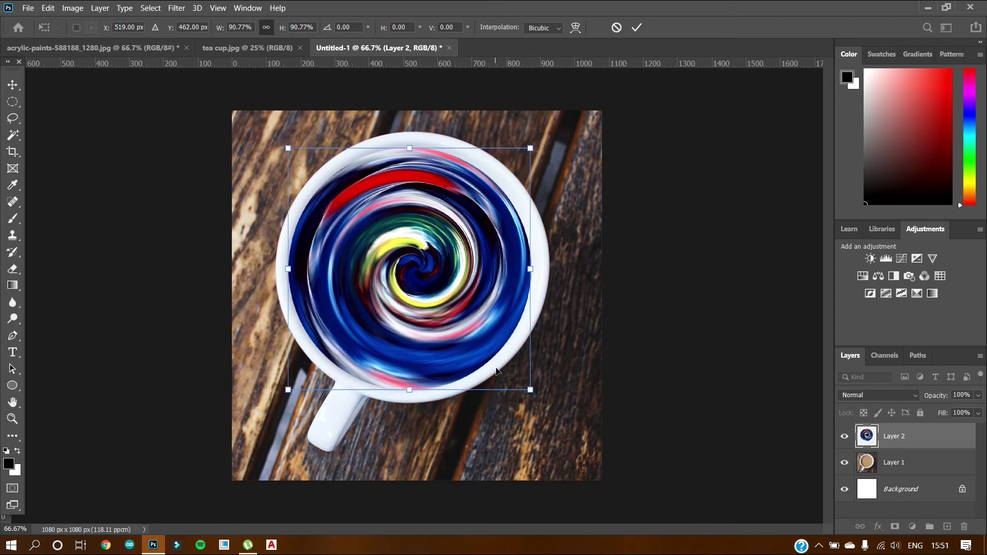
pyautogui.moveTo(530, 391); pyautogui.dragTo(524, 380)
pyautogui.moveTo(473, 304); pyautogui.dragTo(465, 300)
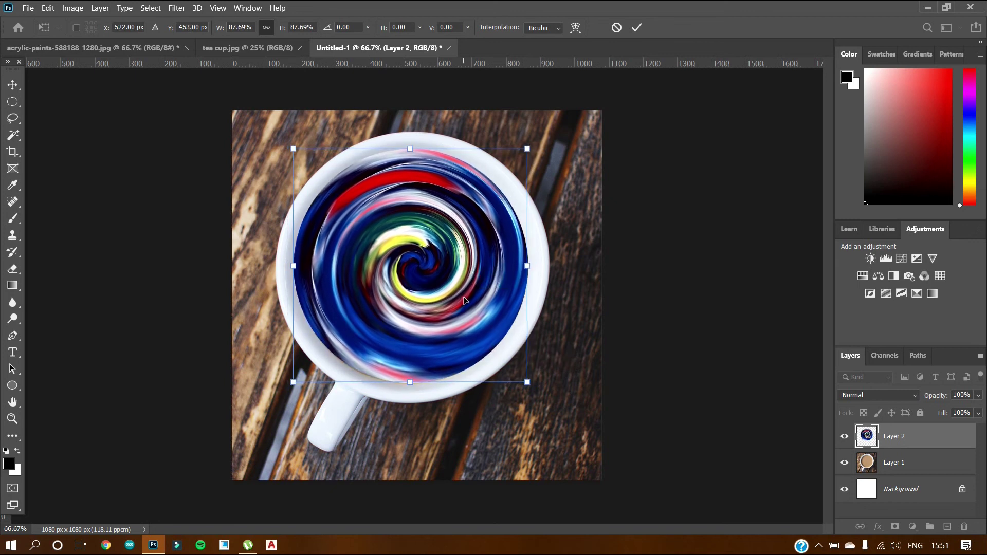
pyautogui.press('Return')
pyautogui.press('m')
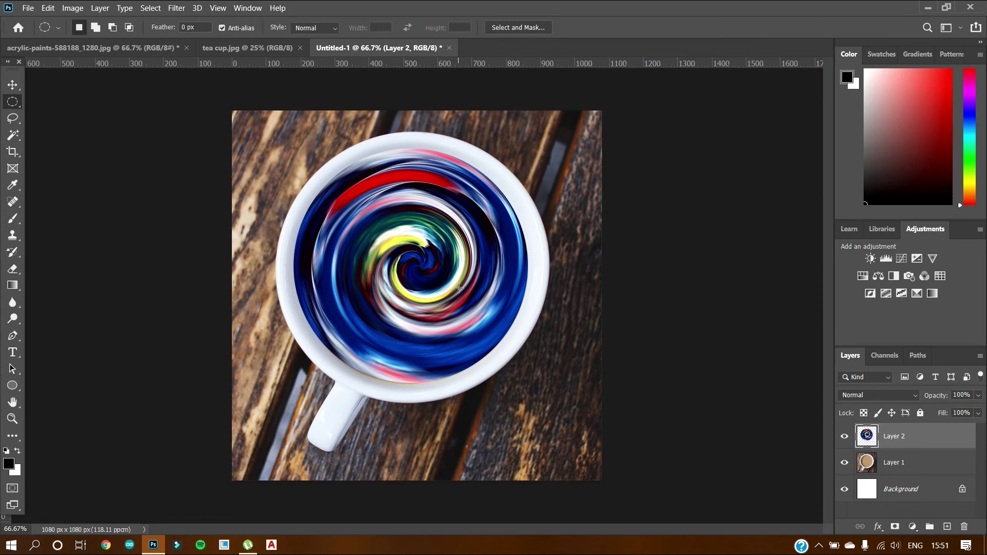